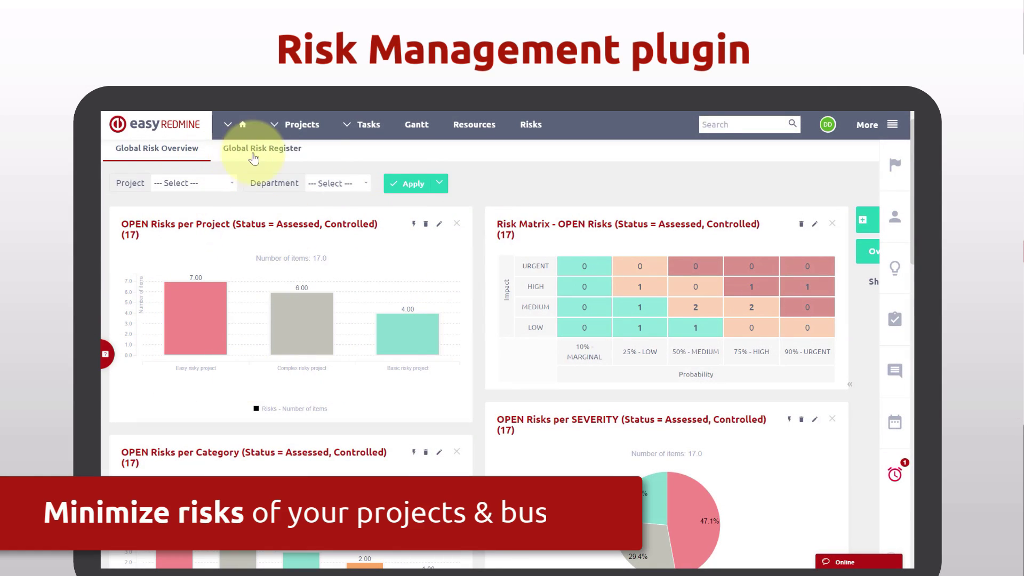
Step: View the Global Risk Register, then open the one-day scheduler for Tuesday, May 12
{"action": "left_click", "coordinate": [851, 388]}
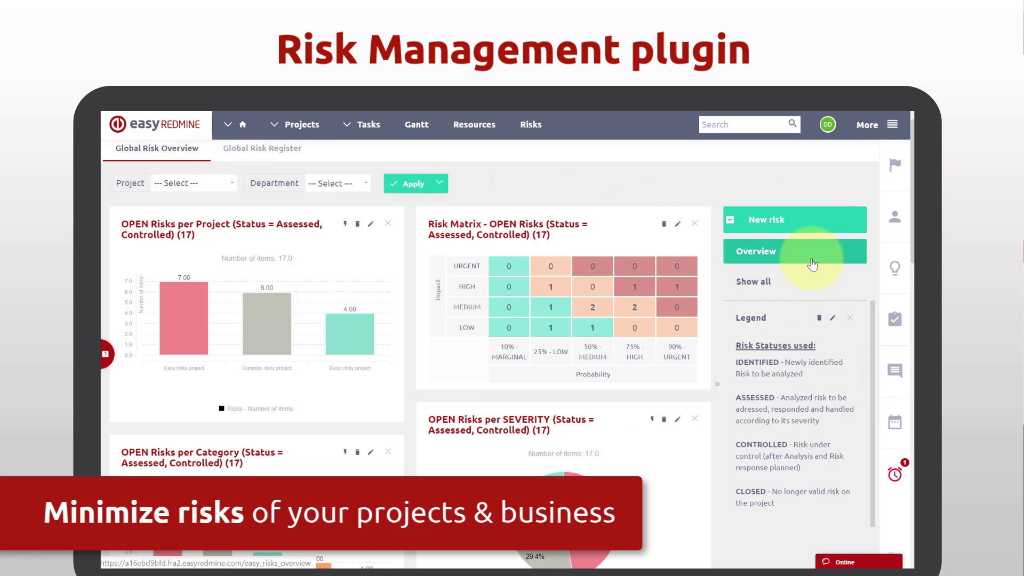
{"action": "left_click", "coordinate": [244, 152]}
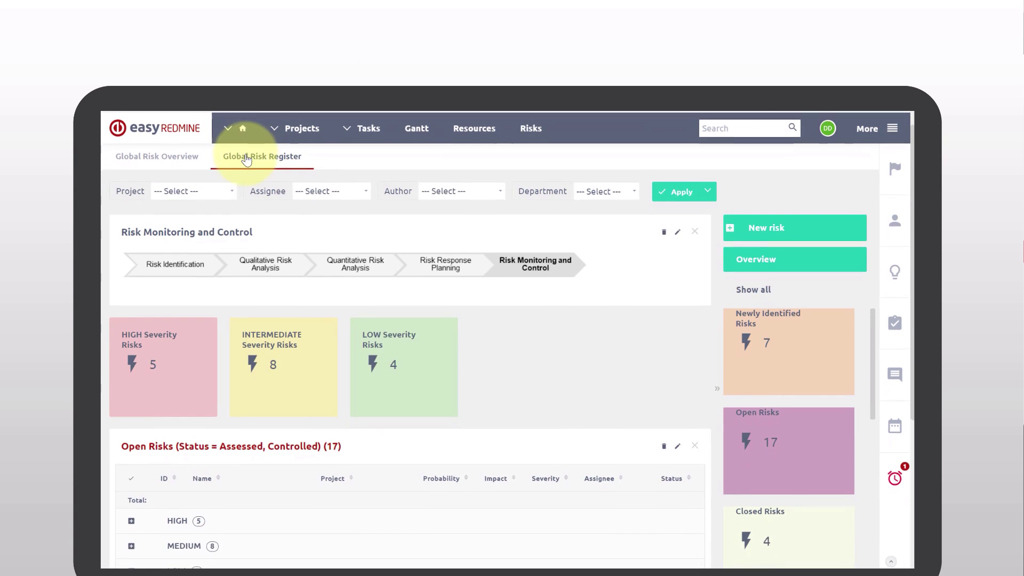
{"action": "left_click", "coordinate": [895, 436]}
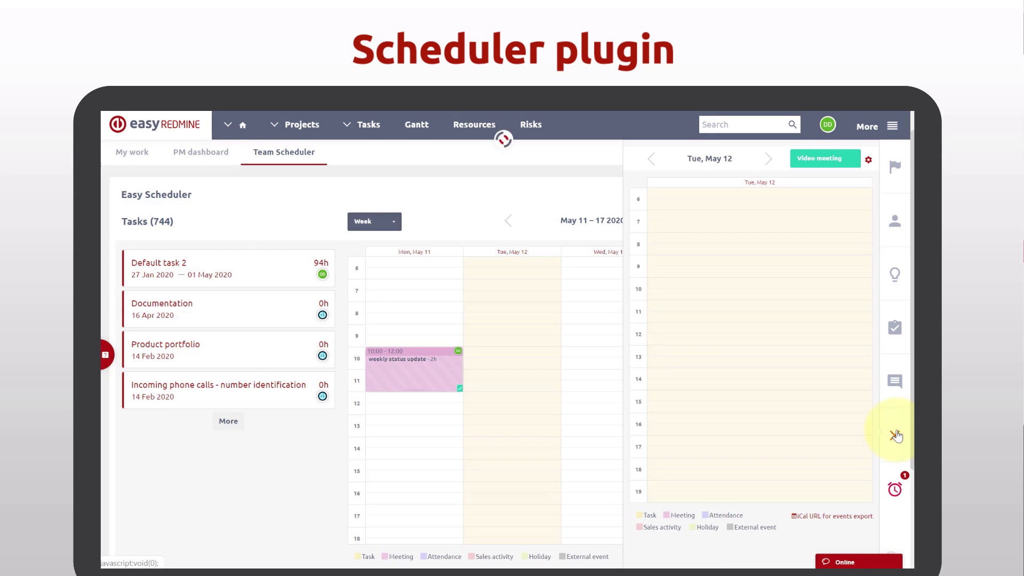
Step: Start a 10:00 entry on May 12 and view its Task, Meeting and Attendance forms
{"action": "left_click", "coordinate": [745, 303]}
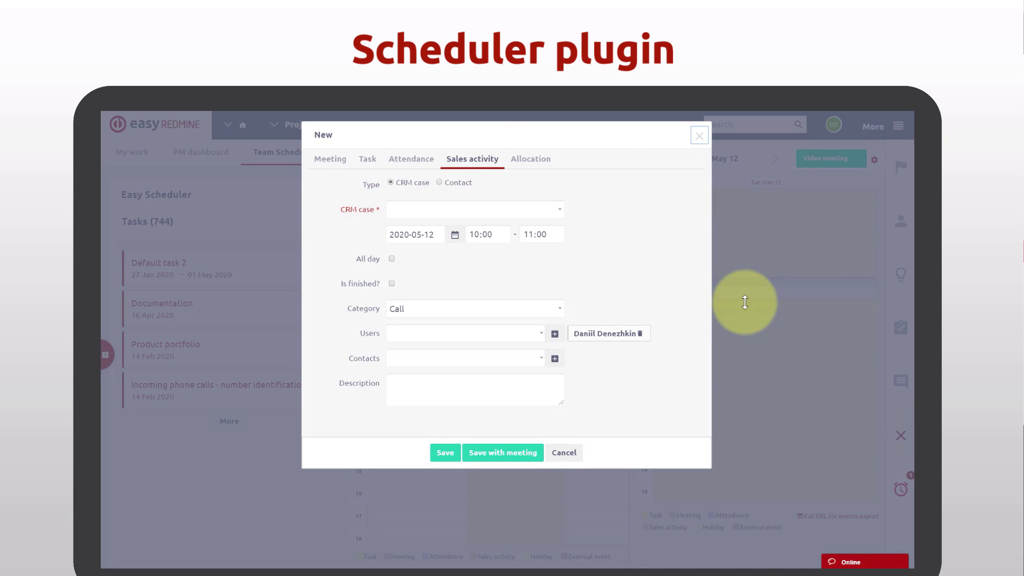
{"action": "left_click", "coordinate": [366, 159]}
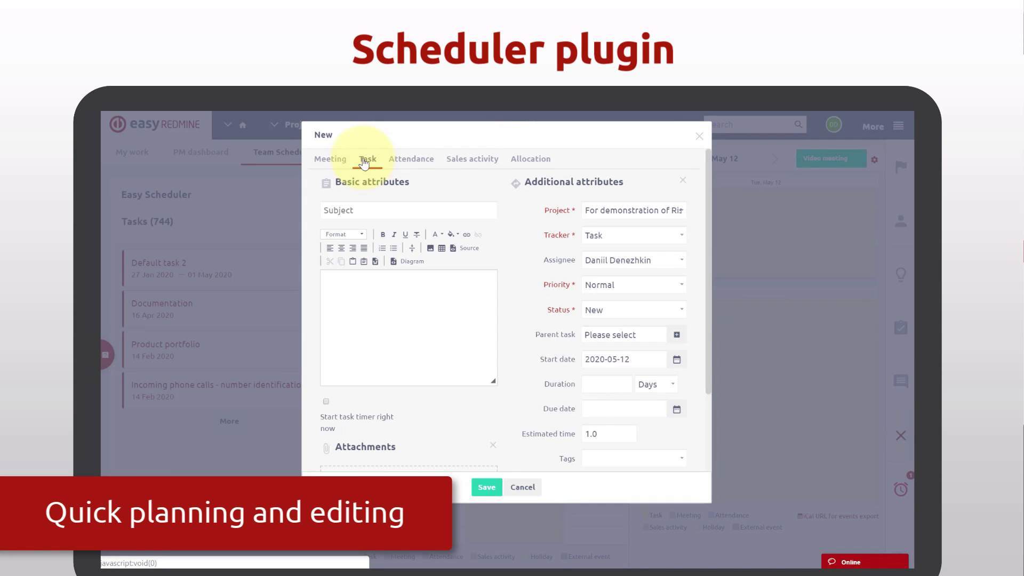
{"action": "left_click", "coordinate": [329, 159]}
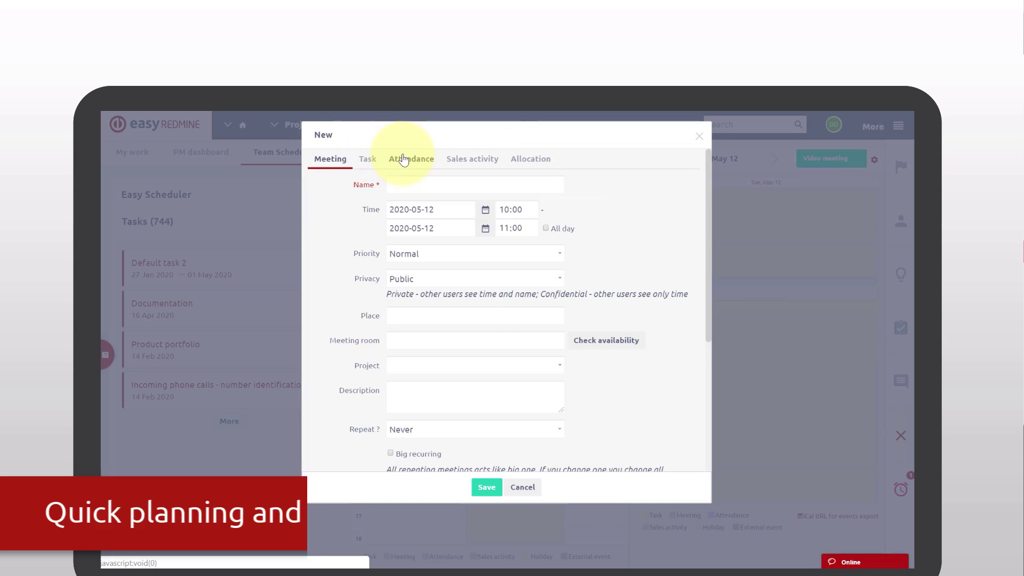
{"action": "left_click", "coordinate": [404, 159]}
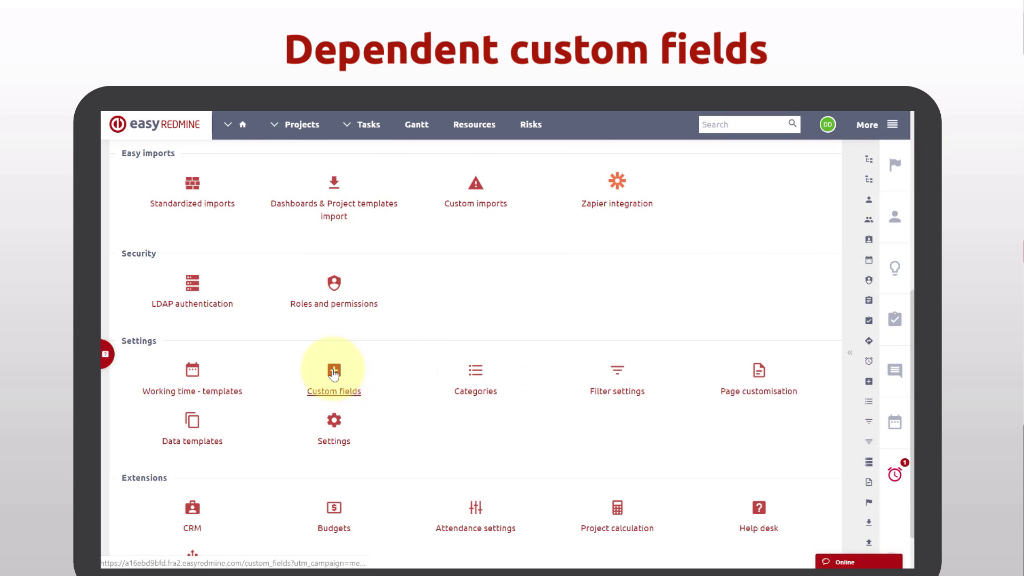
Step: Create a new Tasks custom field and browse its Format options
{"action": "left_click", "coordinate": [334, 373]}
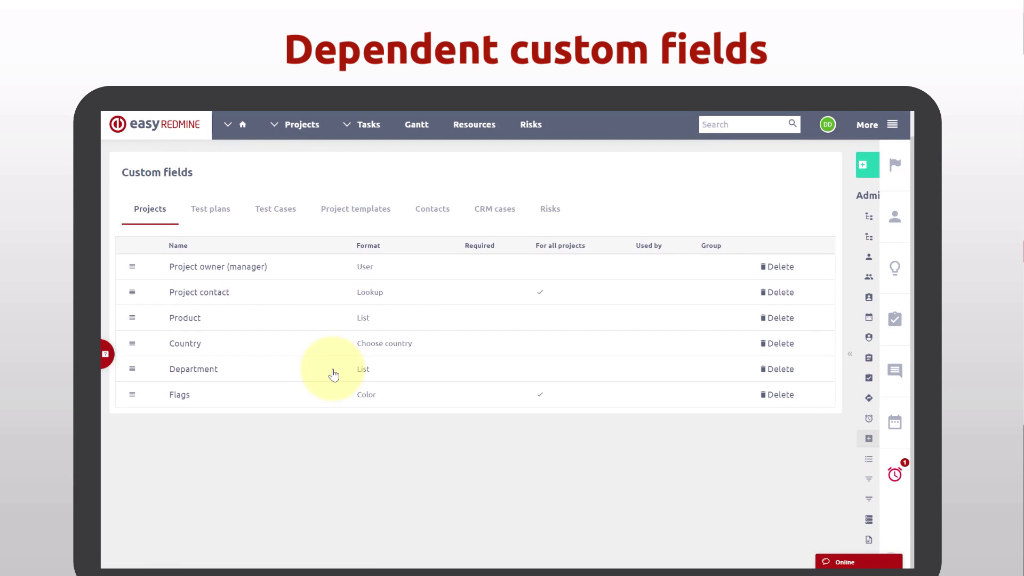
{"action": "left_click", "coordinate": [814, 165]}
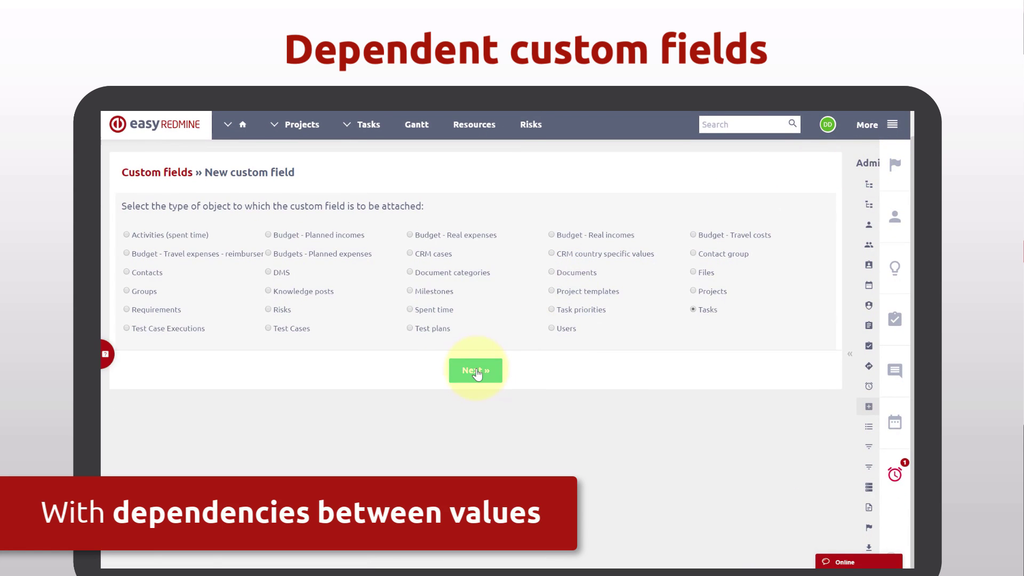
{"action": "left_click", "coordinate": [476, 373]}
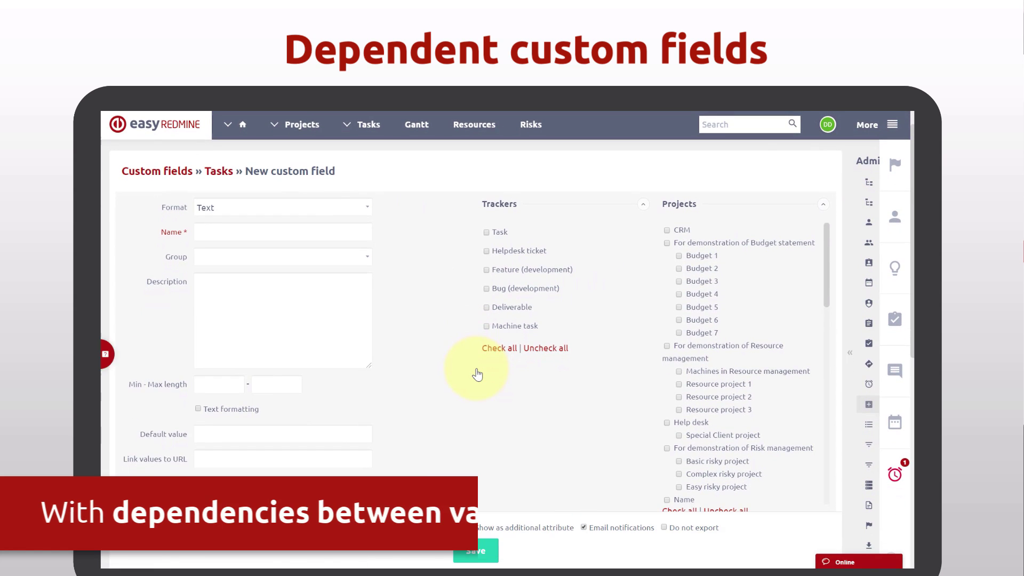
{"action": "left_click", "coordinate": [349, 209]}
{"action": "scroll", "coordinate": [367, 327], "scroll_direction": "down", "scroll_amount": 1}
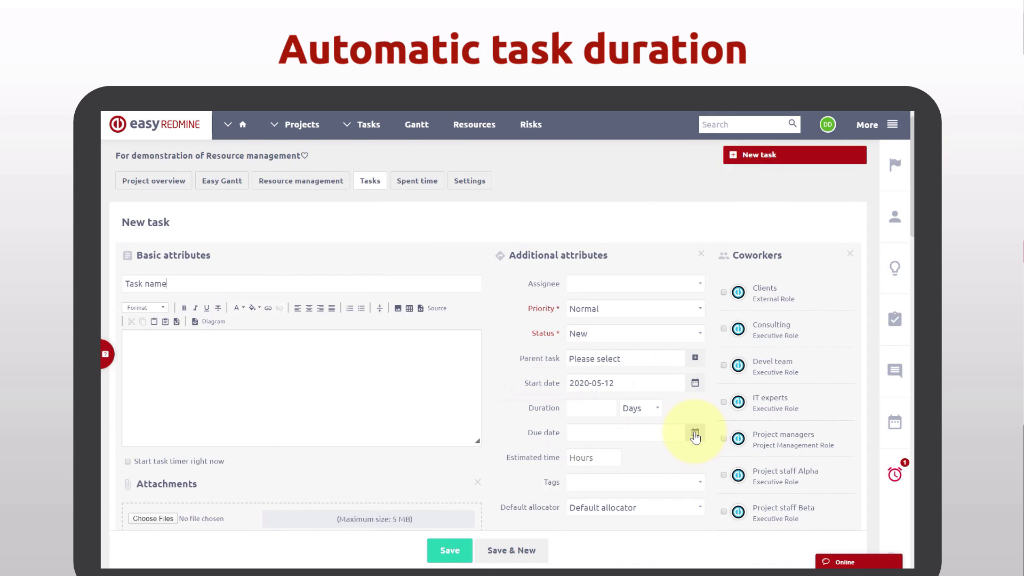
Step: Set the due date to 28 May, then change the duration to recalculate it to 2020-05-18
{"action": "left_click", "coordinate": [694, 435]}
{"action": "left_click", "coordinate": [666, 376]}
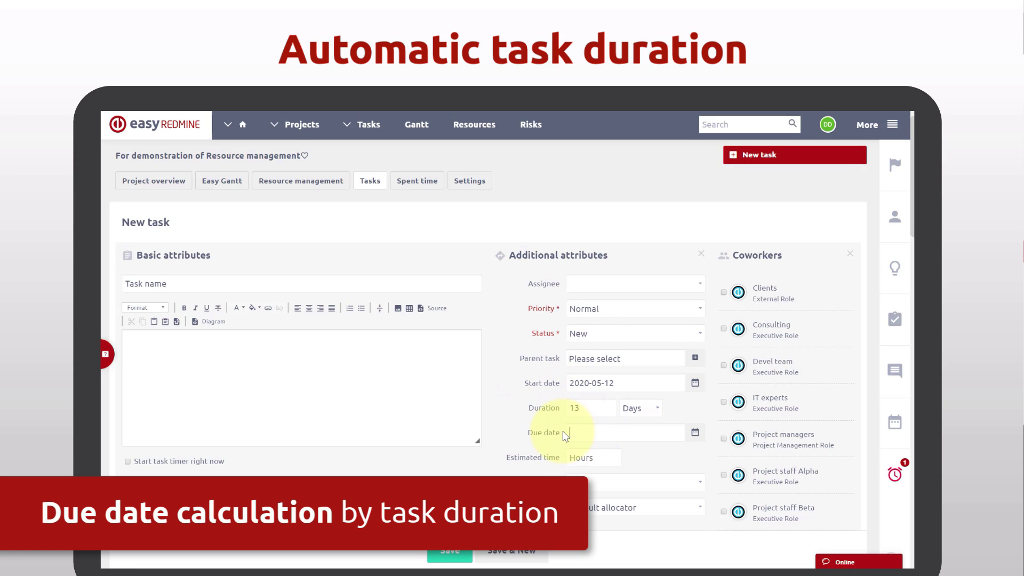
{"action": "left_click", "coordinate": [585, 410]}
{"action": "left_click", "coordinate": [552, 427]}
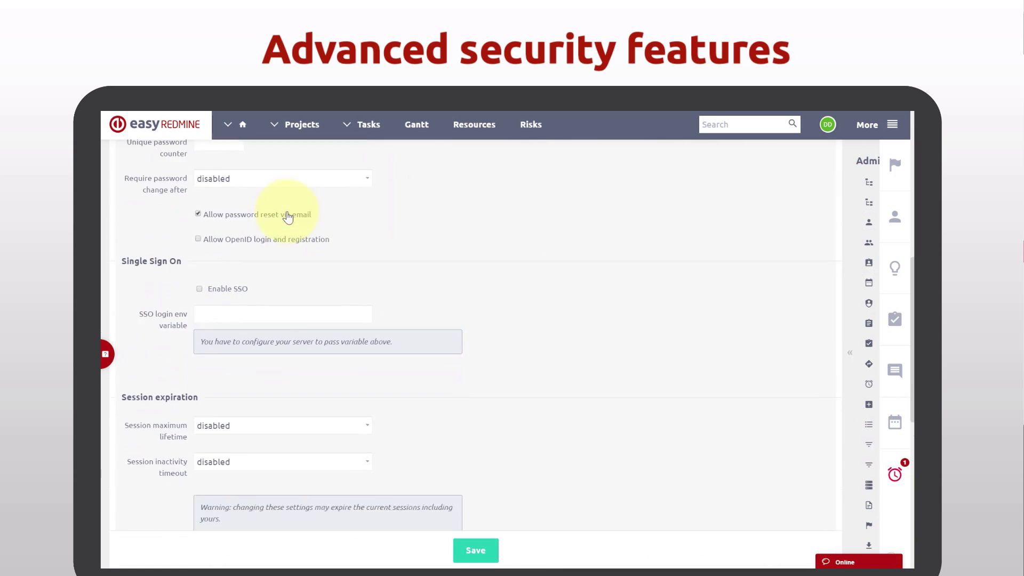
{"action": "scroll", "coordinate": [288, 217], "scroll_direction": "down", "scroll_amount": 2}
{"action": "scroll", "coordinate": [288, 216], "scroll_direction": "down", "scroll_amount": 3}
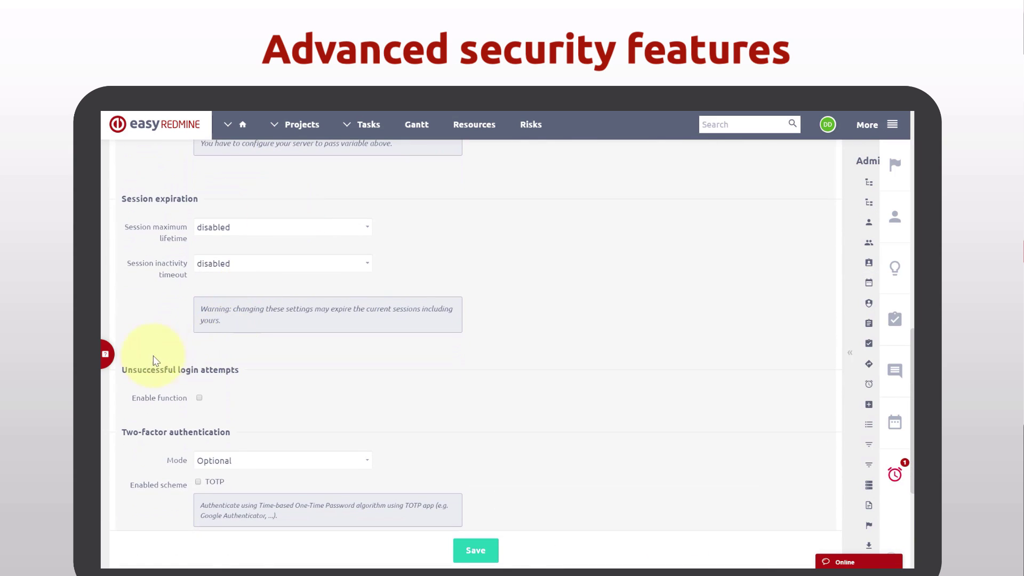
Step: Enable blocking after 1 failed login attempt and set the block time to 5 minutes
{"action": "left_click", "coordinate": [199, 398]}
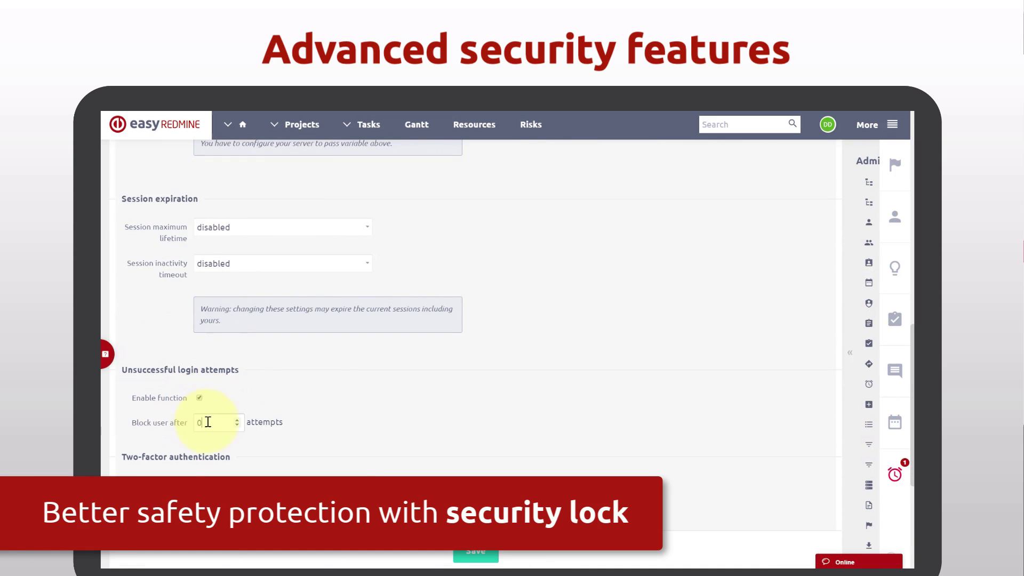
{"action": "left_click", "coordinate": [236, 419]}
{"action": "scroll", "coordinate": [277, 411], "scroll_direction": "down", "scroll_amount": 2}
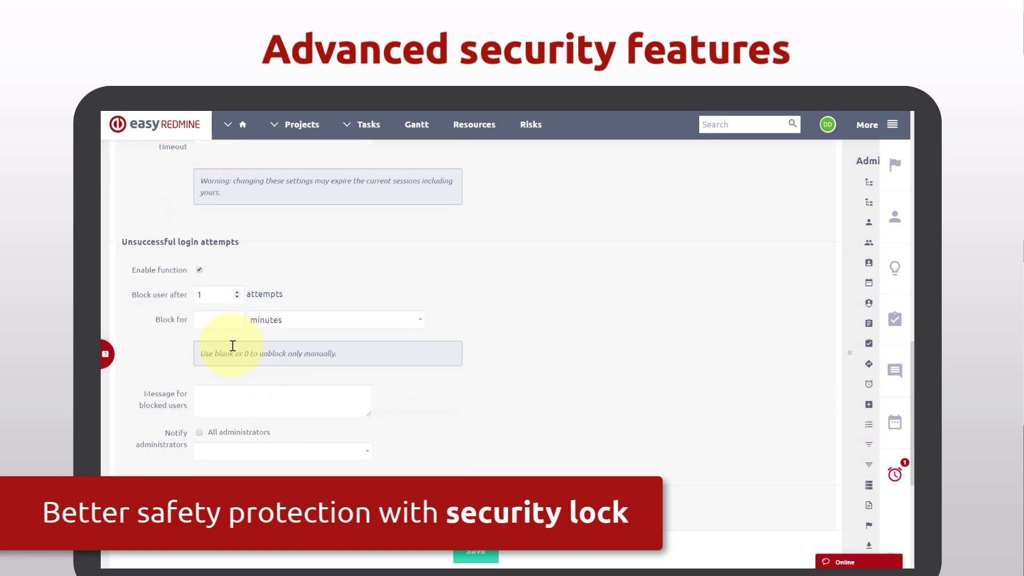
{"action": "left_click", "coordinate": [228, 322]}
{"action": "type", "text": "5"}
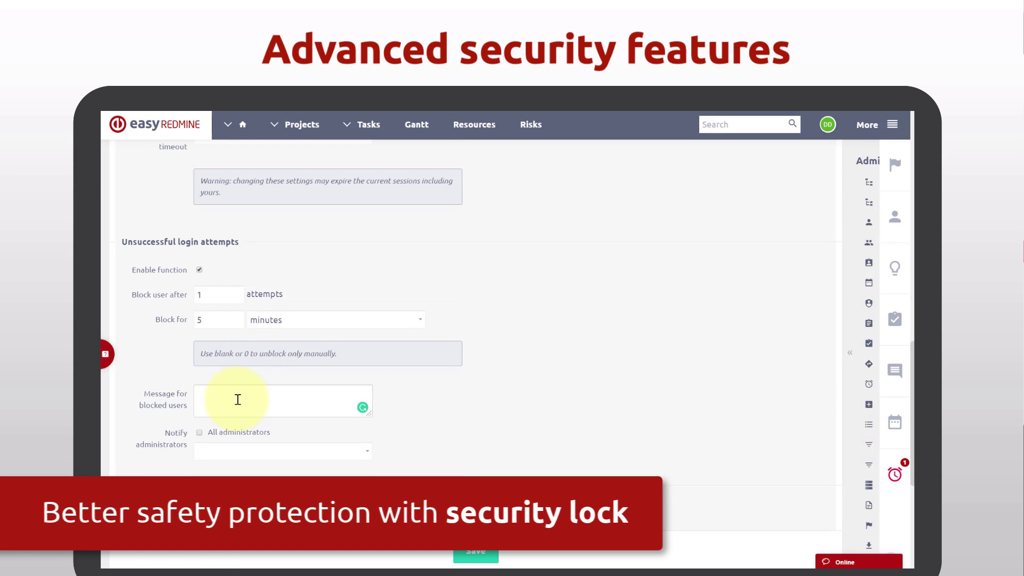
{"action": "type", "text": "Sorry, you"}
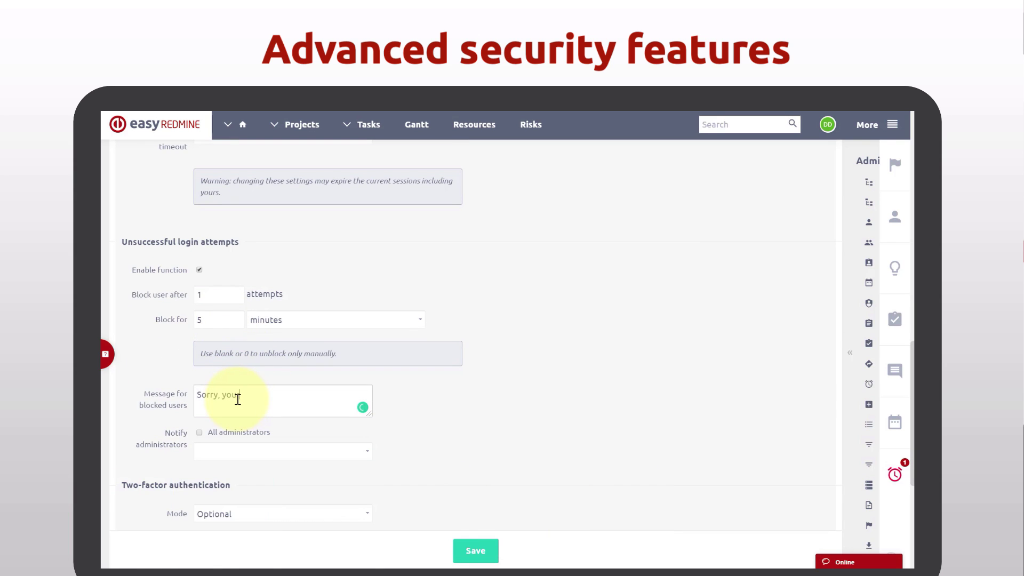
{"action": "type", "text": "'re blocked"}
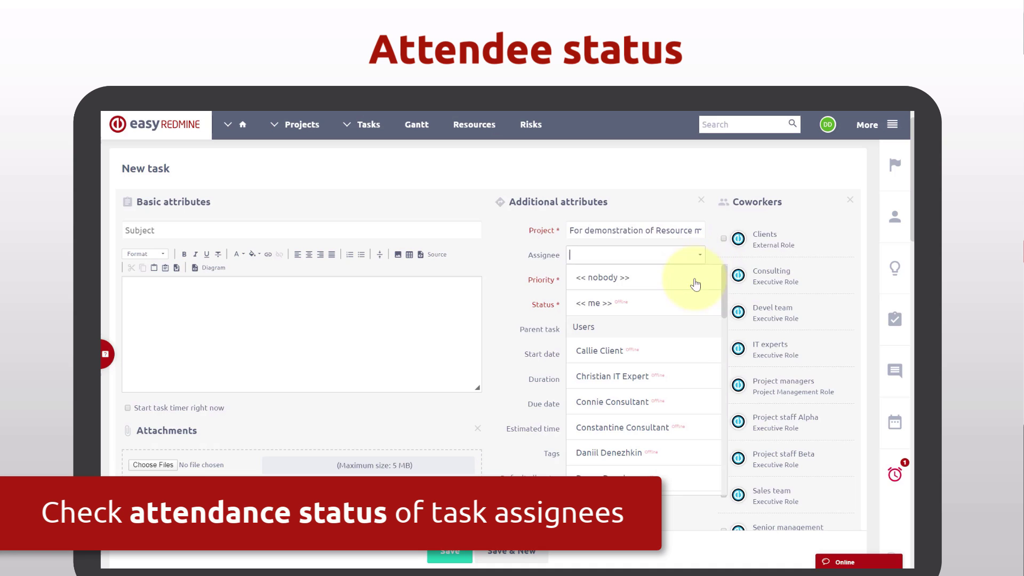
{"action": "scroll", "coordinate": [684, 475], "scroll_direction": "down", "scroll_amount": 3}
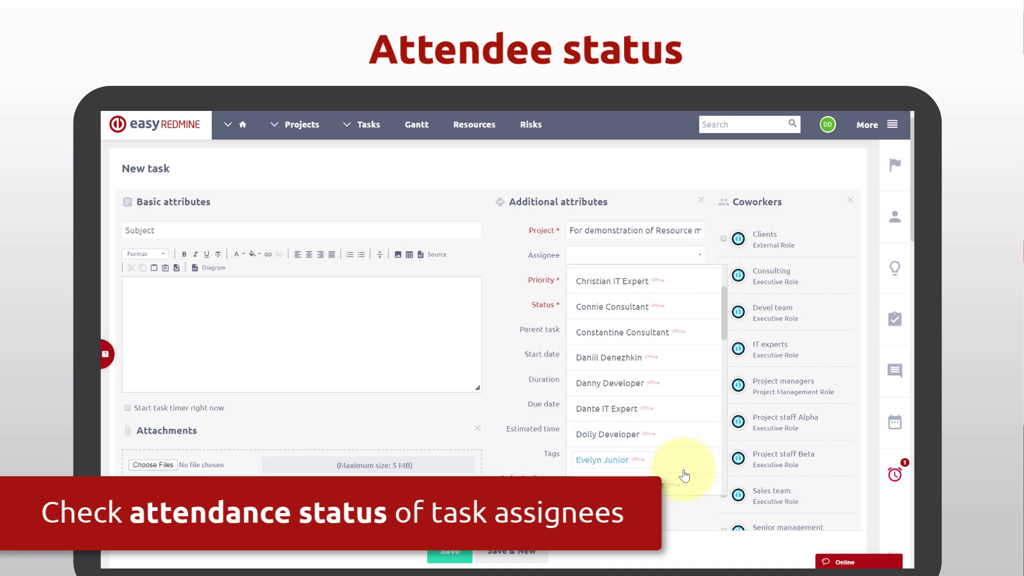
{"action": "scroll", "coordinate": [684, 475], "scroll_direction": "down", "scroll_amount": 3}
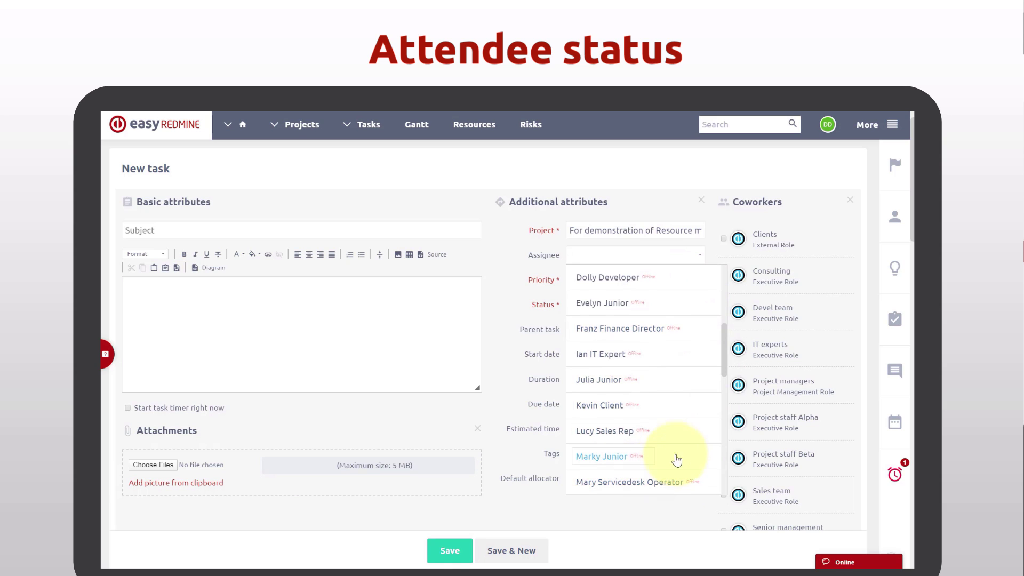
{"action": "scroll", "coordinate": [679, 416], "scroll_direction": "up", "scroll_amount": 5}
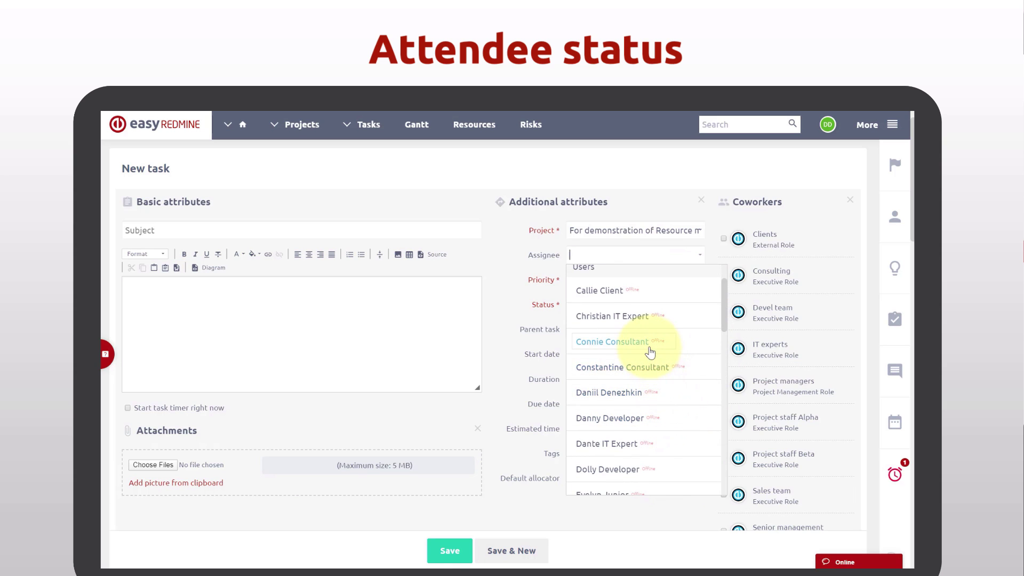
Step: Assign the task to Connie Consultant
{"action": "left_click", "coordinate": [650, 353]}
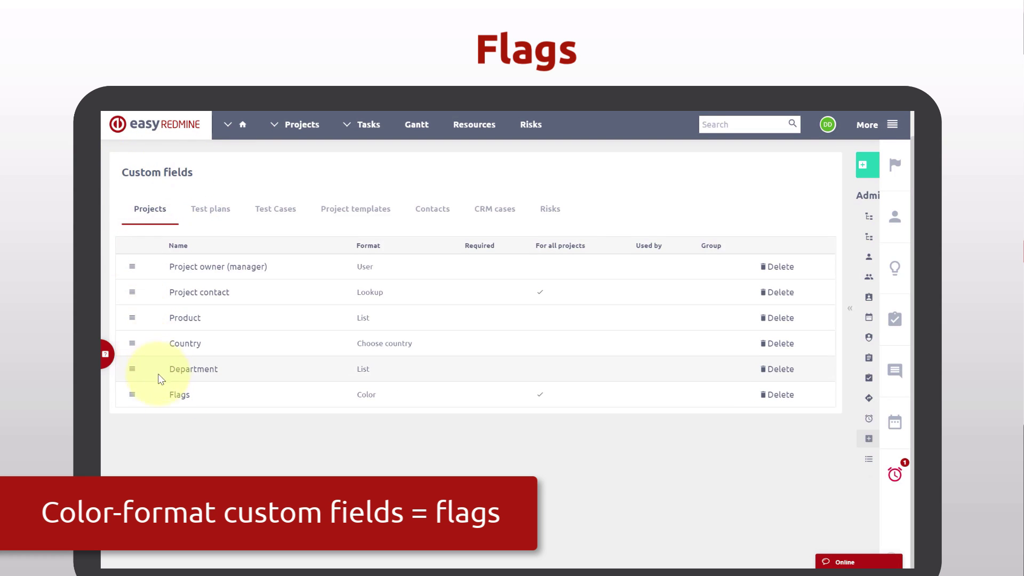
Step: Open the Flags color custom field for editing
{"action": "left_click", "coordinate": [178, 395]}
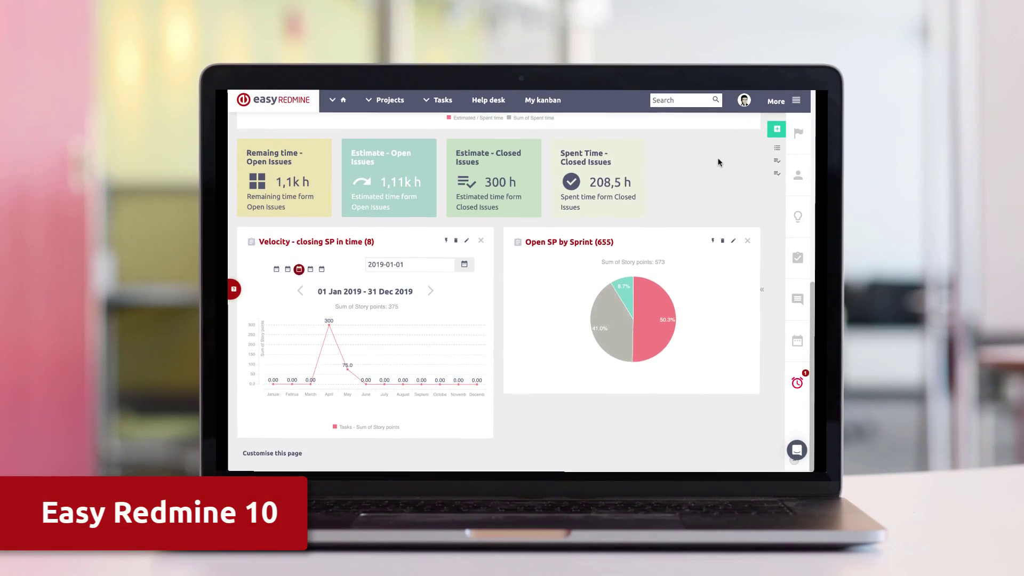
{"action": "scroll", "coordinate": [717, 163], "scroll_direction": "up", "scroll_amount": 5}
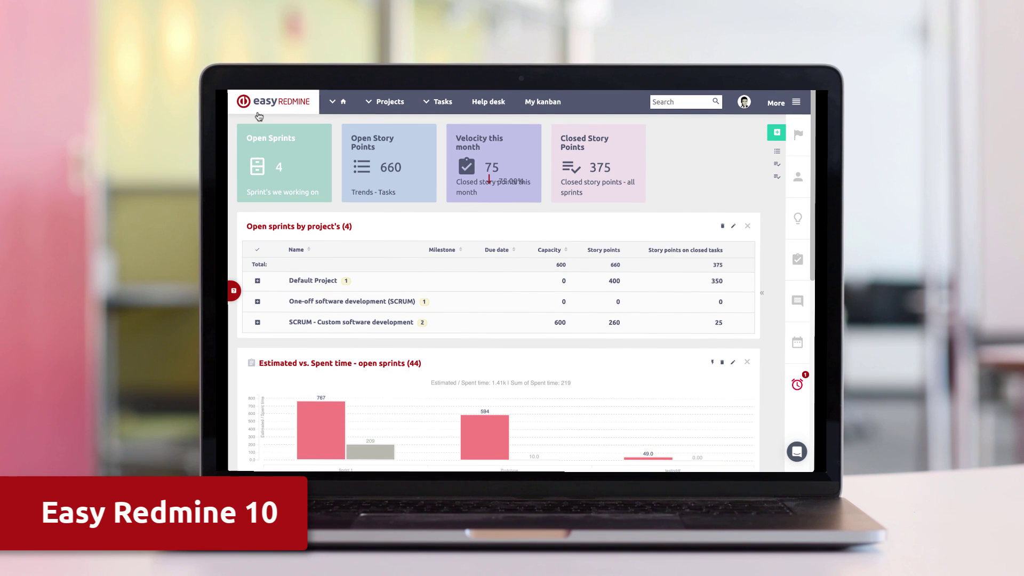
Step: Return to the My work page via the Easy Redmine logo
{"action": "left_click", "coordinate": [259, 111]}
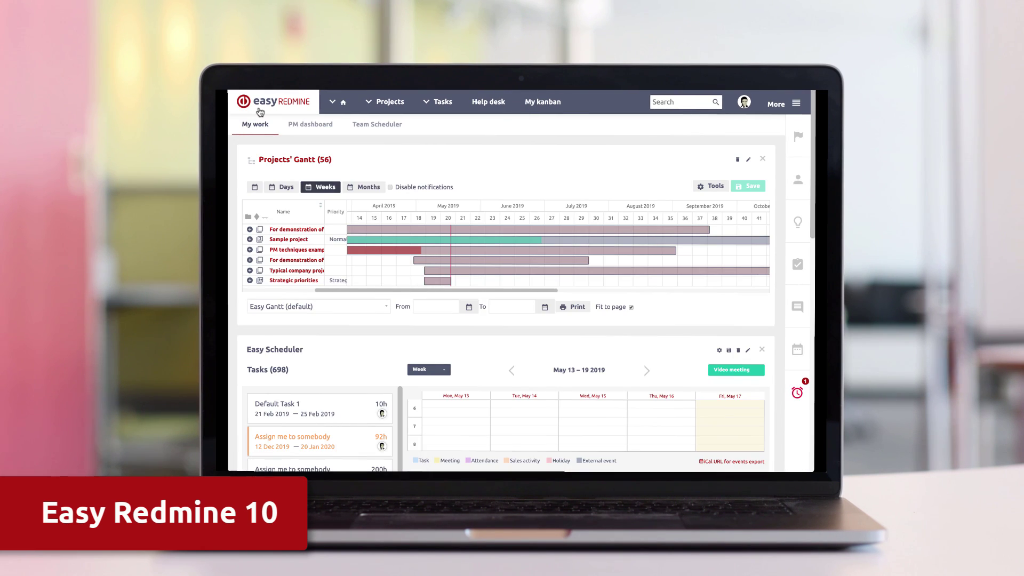